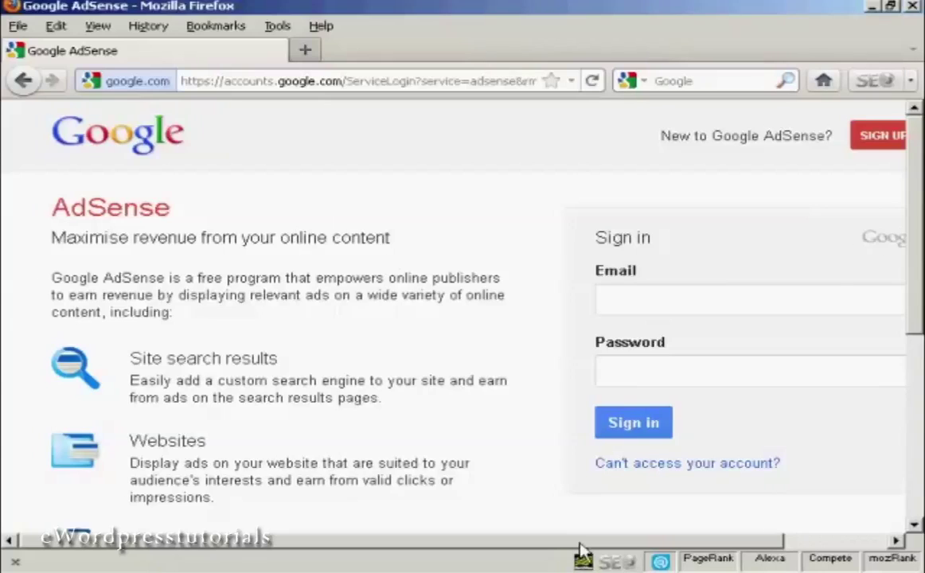
pyautogui.moveTo(581, 549); pyautogui.dragTo(677, 549)
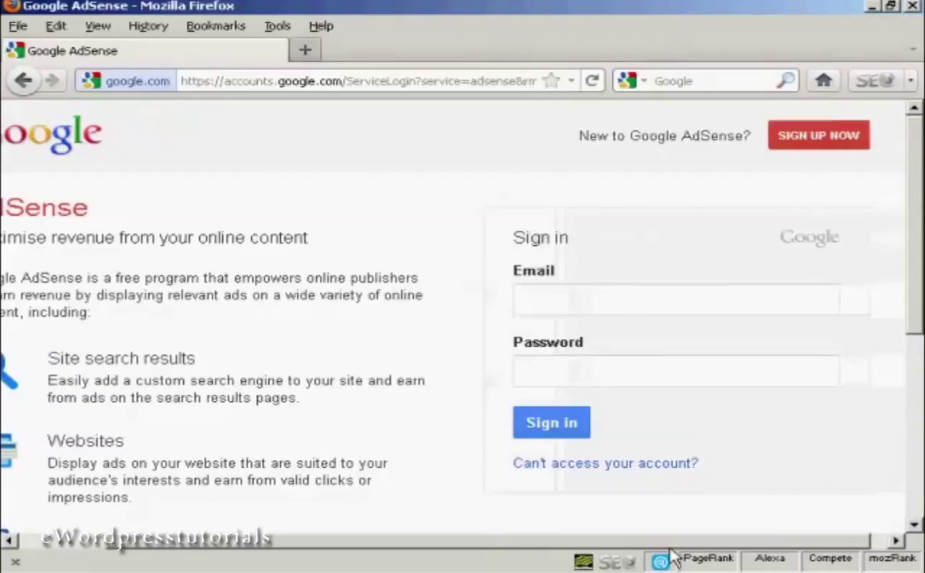
pyautogui.click(804, 147)
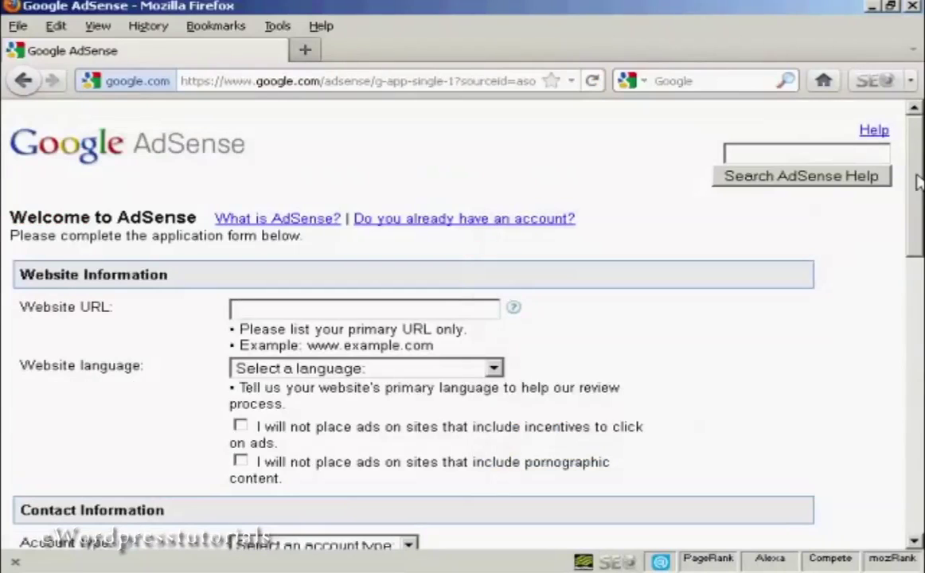
pyautogui.moveTo(917, 182); pyautogui.dragTo(916, 207)
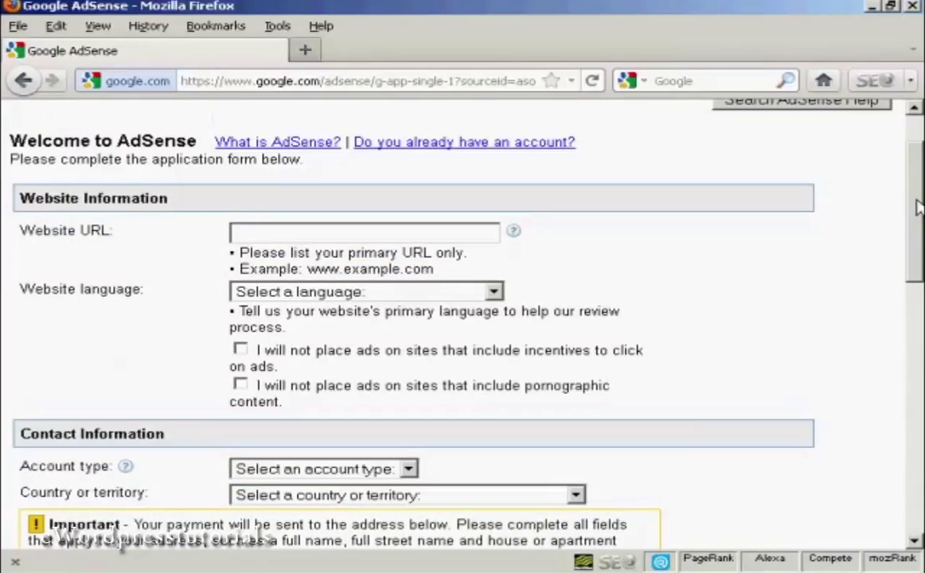
pyautogui.moveTo(919, 207); pyautogui.dragTo(918, 224)
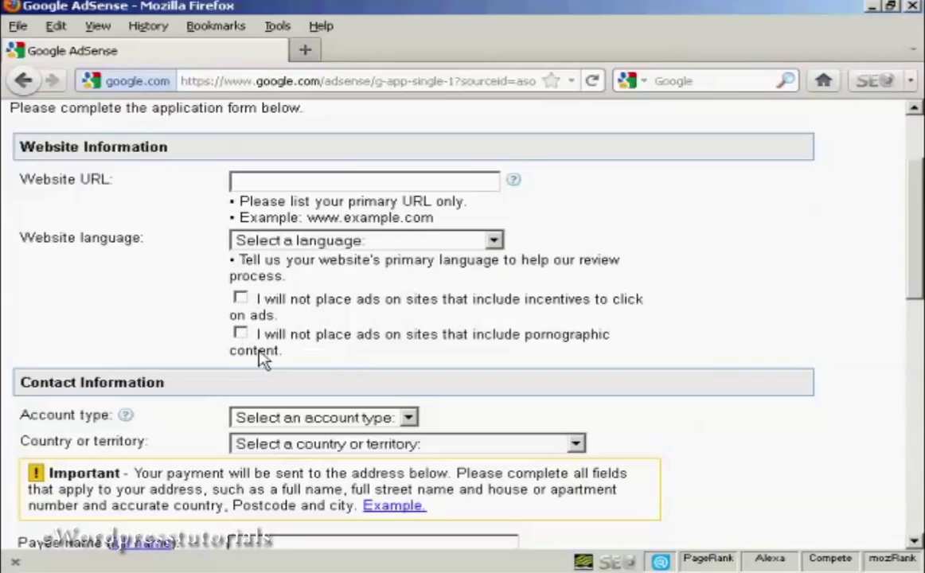
pyautogui.scroll(3, 752, 324)
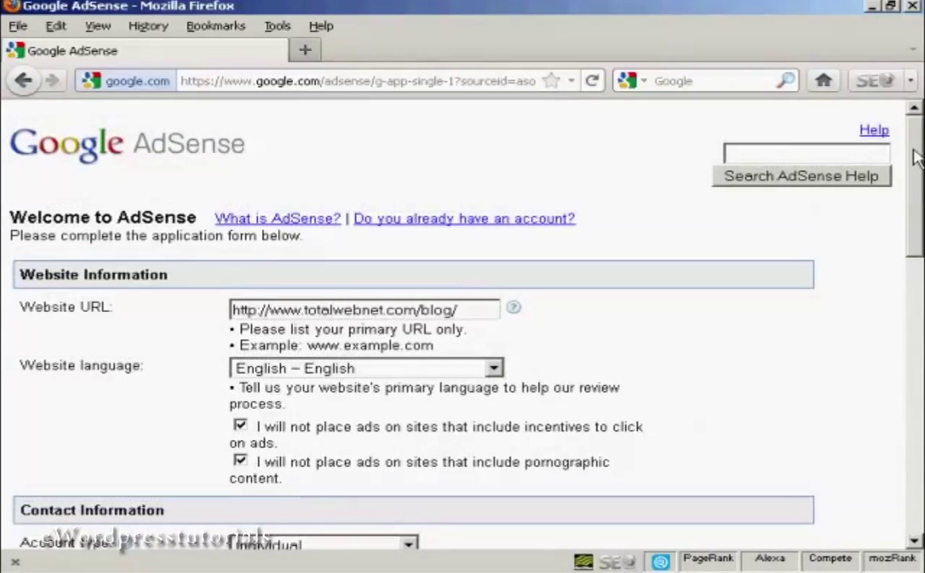
pyautogui.moveTo(915, 157); pyautogui.dragTo(915, 411)
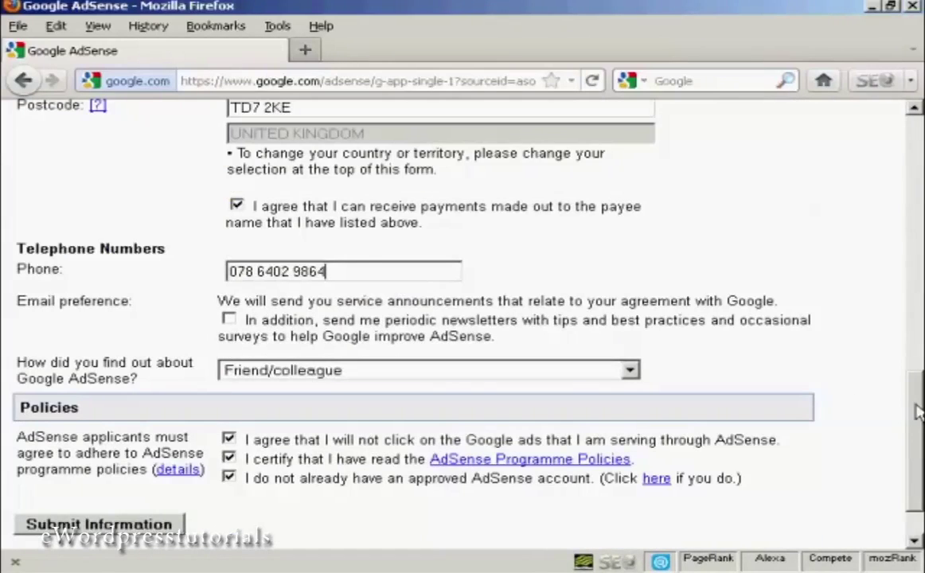
pyautogui.moveTo(911, 406); pyautogui.dragTo(916, 439)
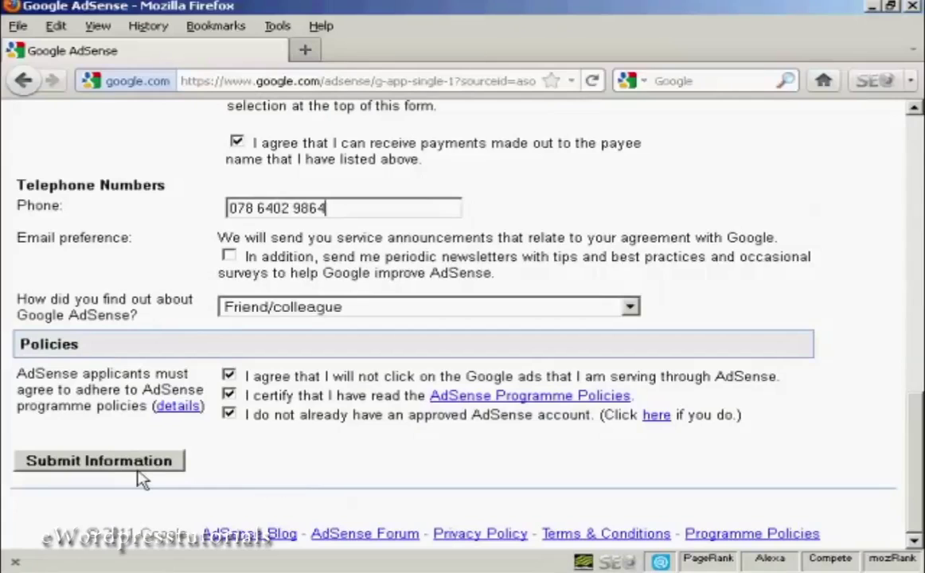
pyautogui.click(146, 469)
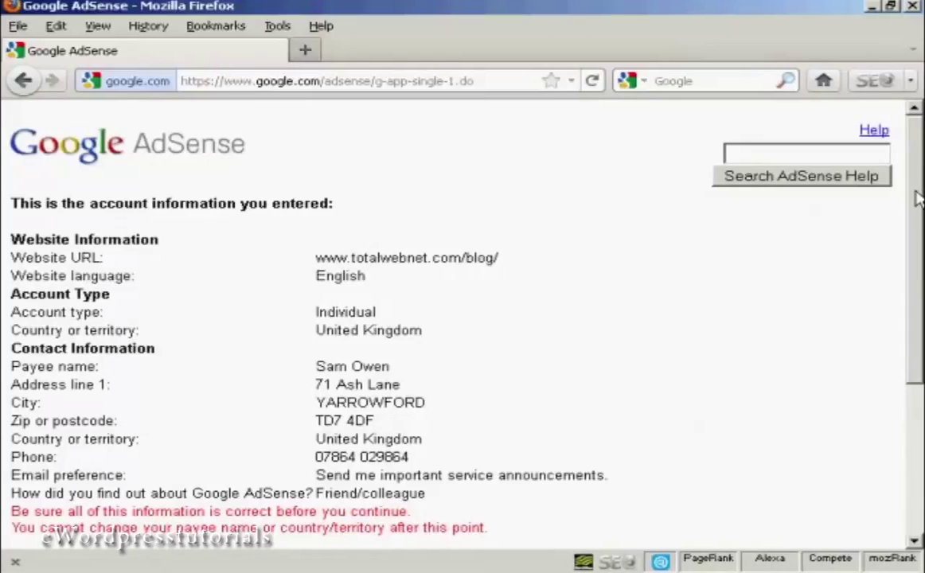
# Choose to use the existing Google Account for AdSense and proceed to Google sign-in
pyautogui.moveTo(914, 200); pyautogui.dragTo(915, 344)
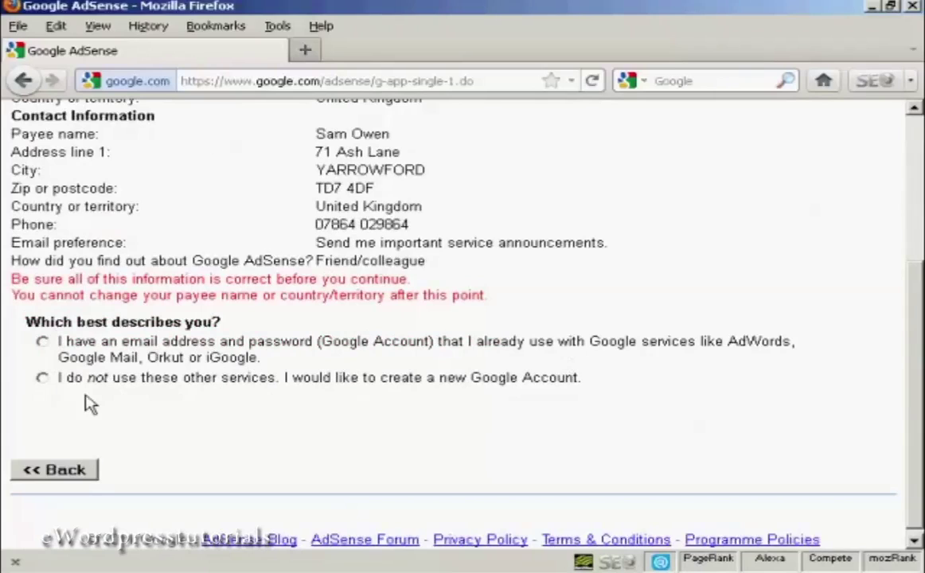
pyautogui.click(42, 341)
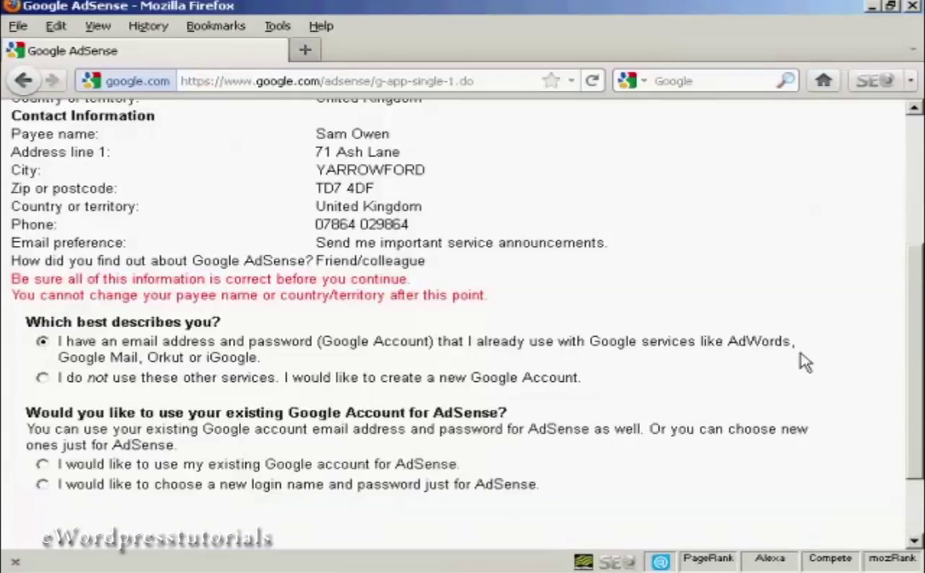
pyautogui.scroll(-2, 919, 286)
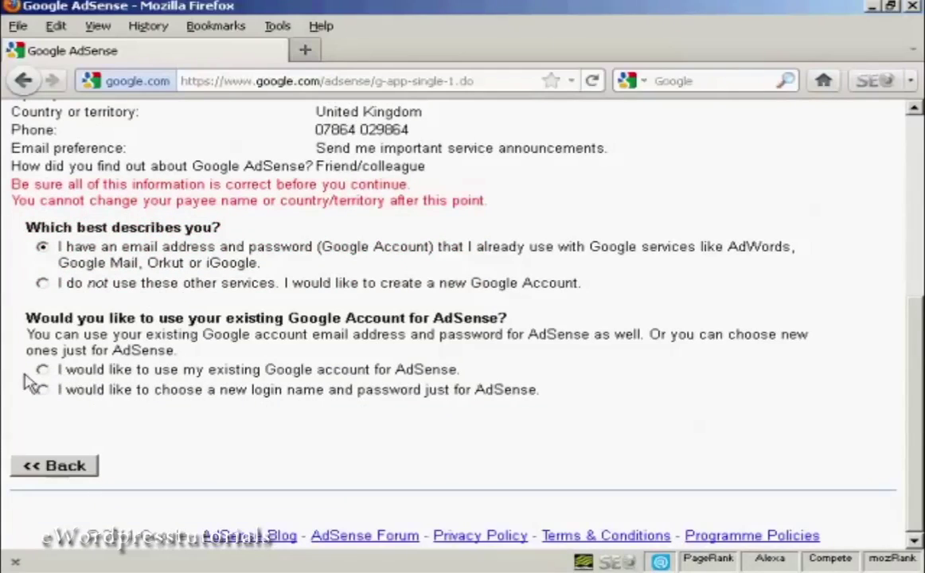
pyautogui.click(42, 370)
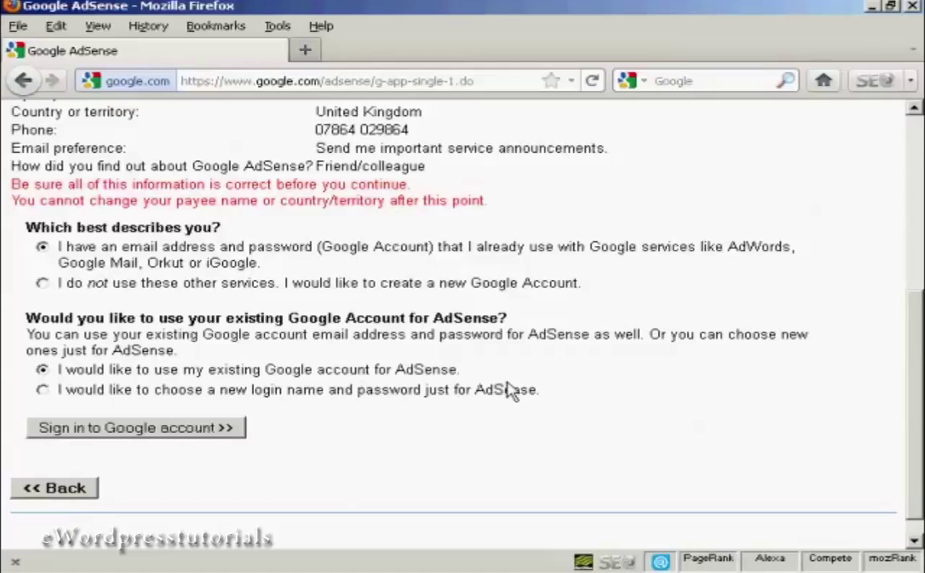
pyautogui.click(213, 432)
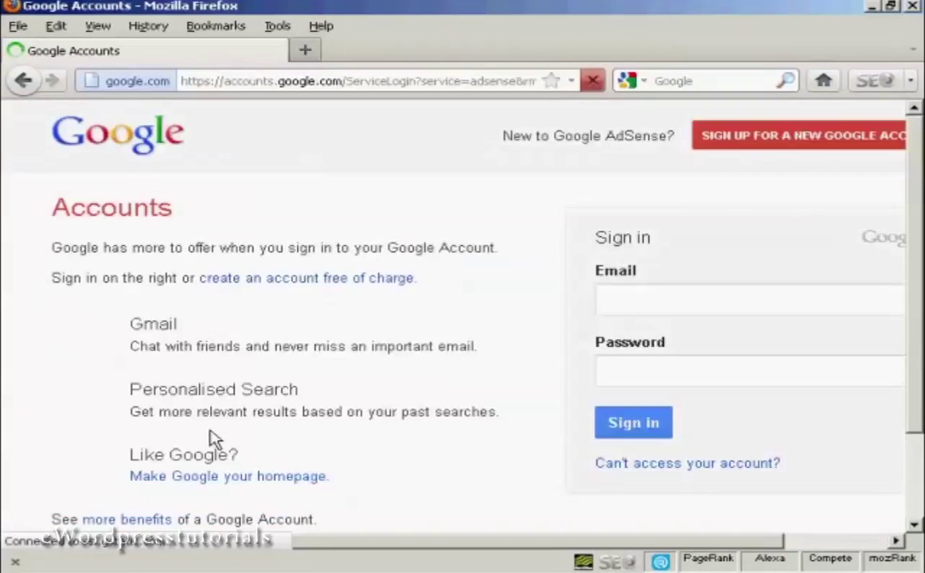
# Sign in to the Google account to reach the ad units list showing Ad Block 02
pyautogui.click(645, 302)
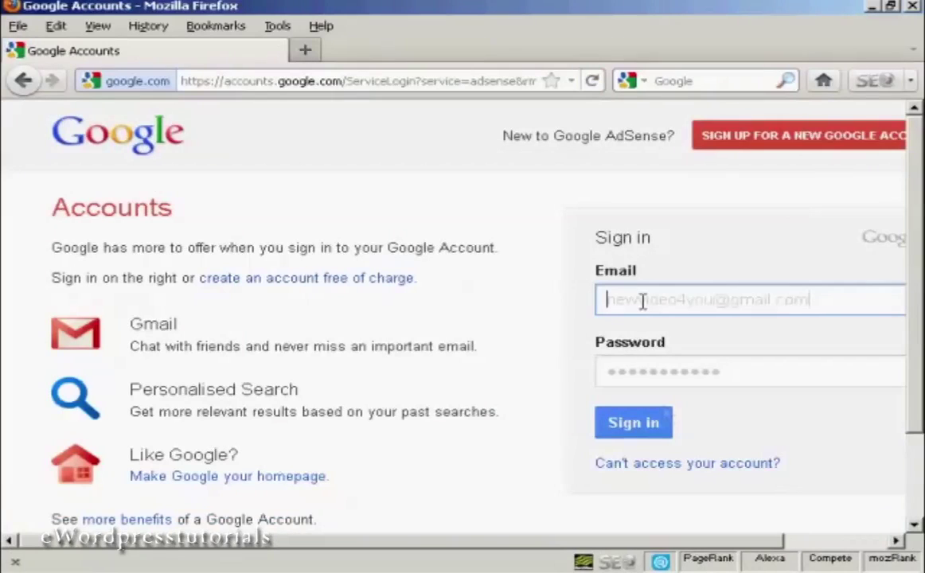
pyautogui.click(637, 429)
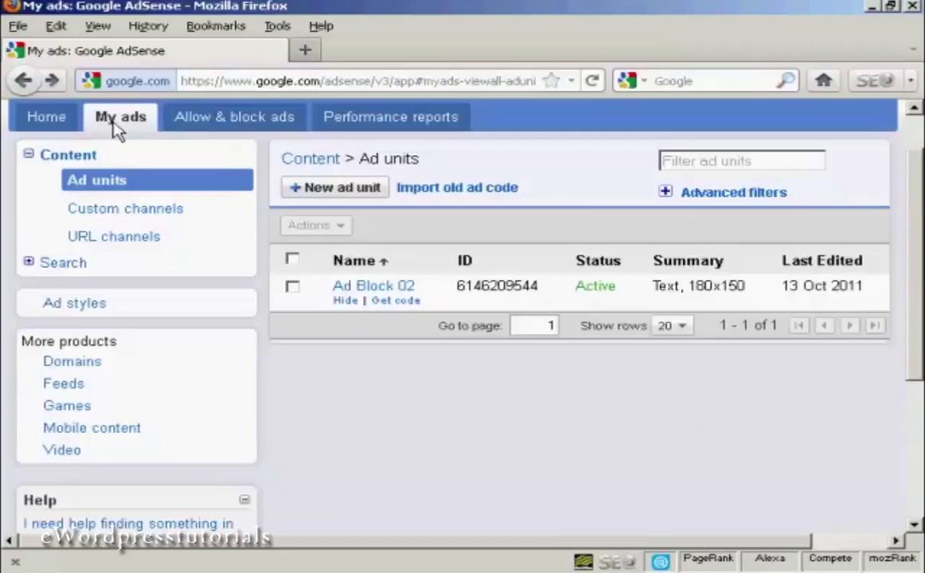
# Create a new ad unit named 'Ad Block 03' with the 728 x 90 Leaderboard size
pyautogui.click(351, 191)
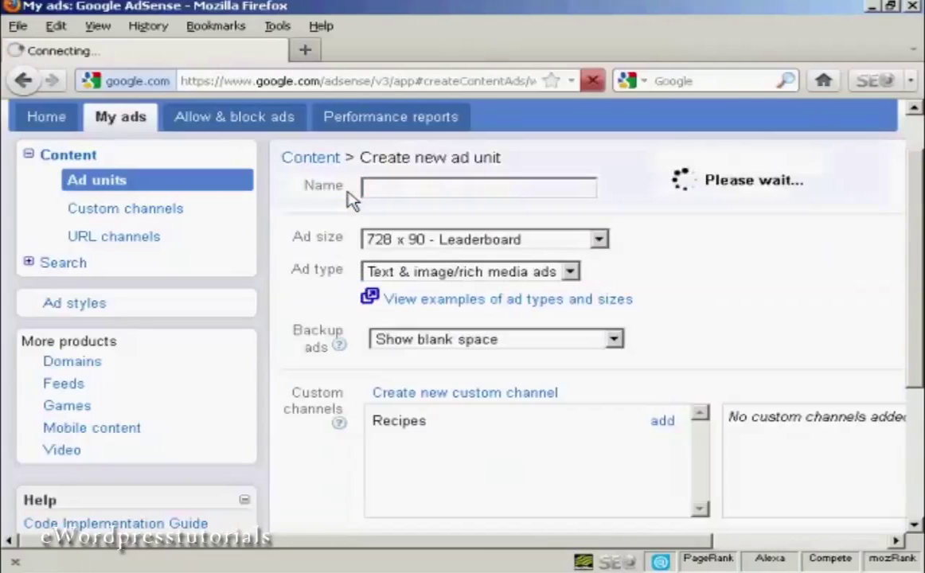
pyautogui.click(374, 190)
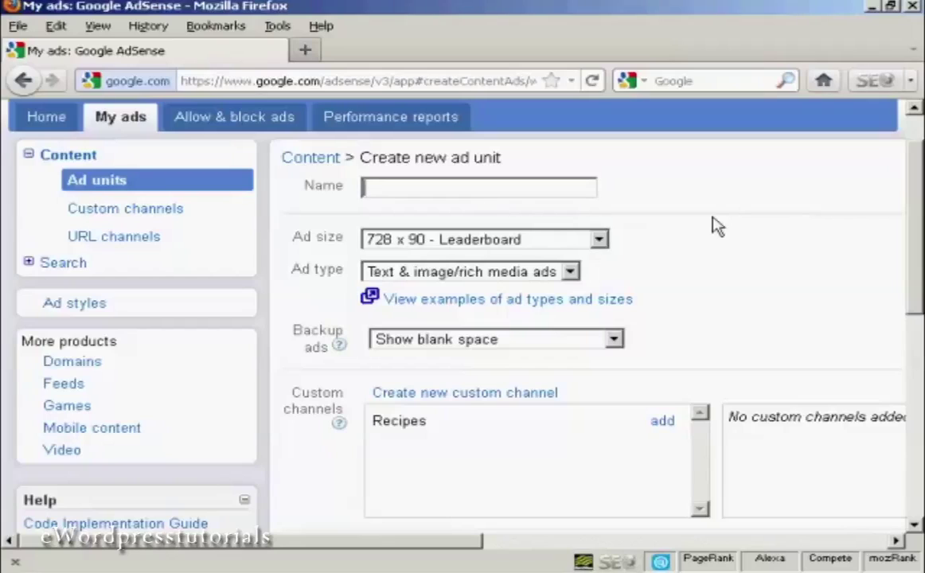
pyautogui.write('A')
pyautogui.write('d Bl')
pyautogui.write('ock')
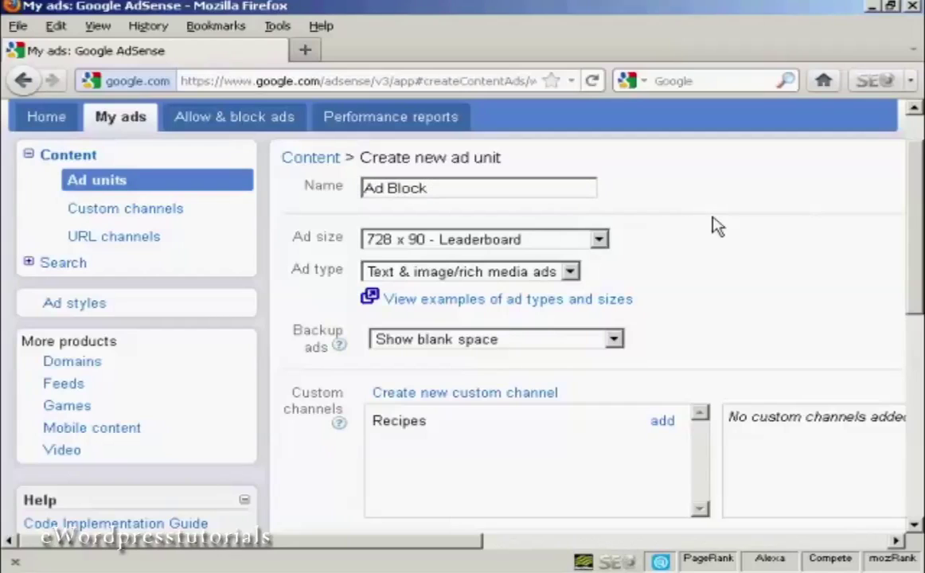
pyautogui.write(' 03')
pyautogui.rightClick(598, 310)
# Open the ad type and size examples in a new Help tab and scroll through them
pyautogui.click(704, 315)
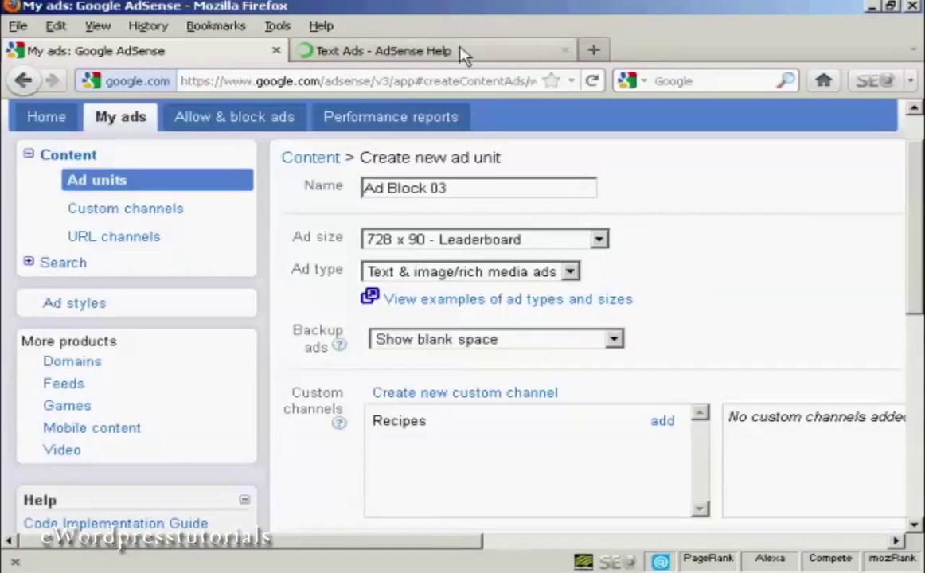
pyautogui.click(463, 55)
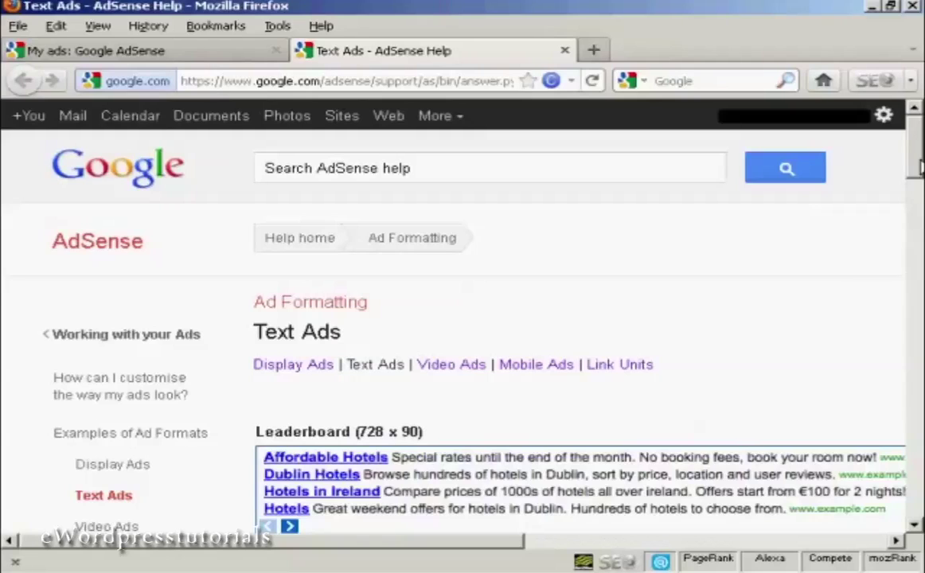
pyautogui.moveTo(915, 157); pyautogui.dragTo(914, 181)
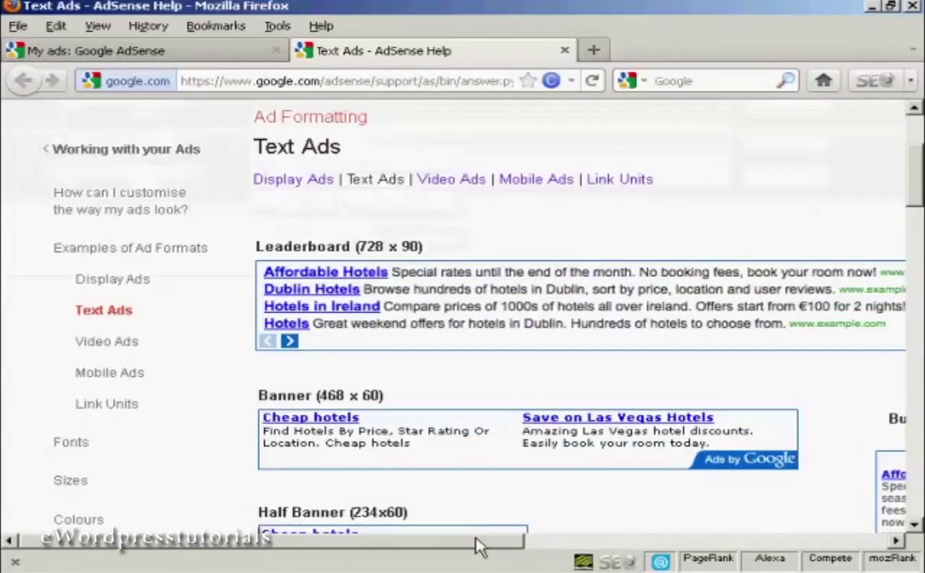
pyautogui.moveTo(475, 540); pyautogui.dragTo(634, 557)
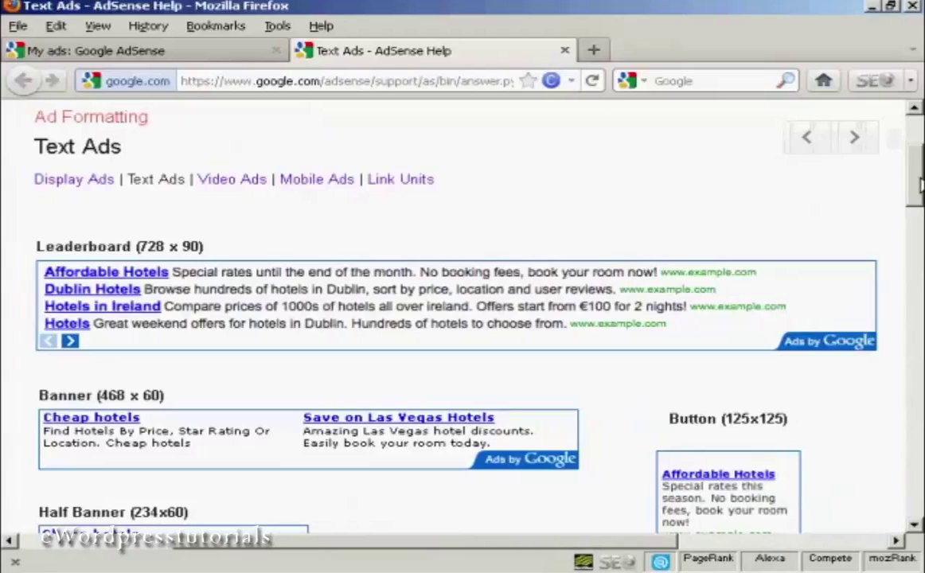
pyautogui.moveTo(919, 183); pyautogui.dragTo(919, 227)
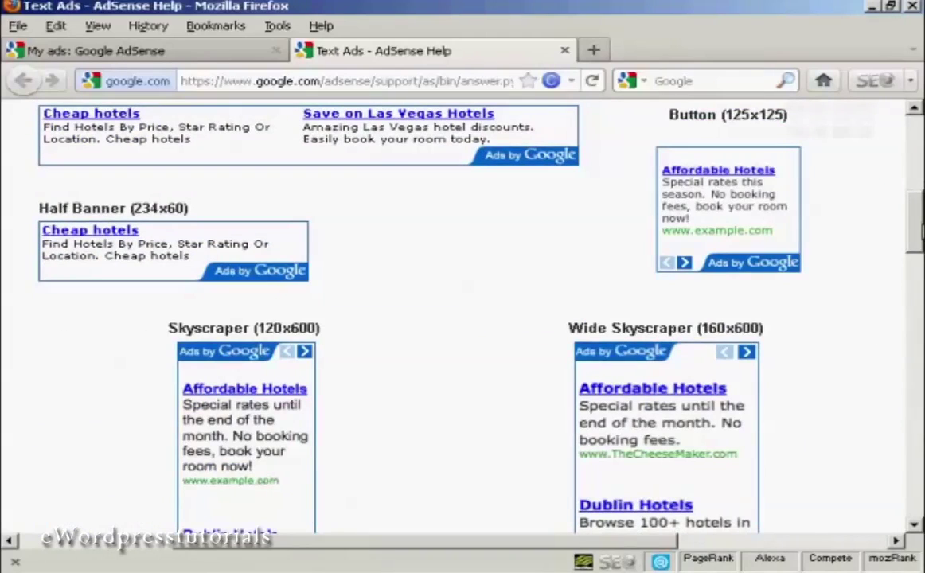
pyautogui.scroll(-5, 836, 235)
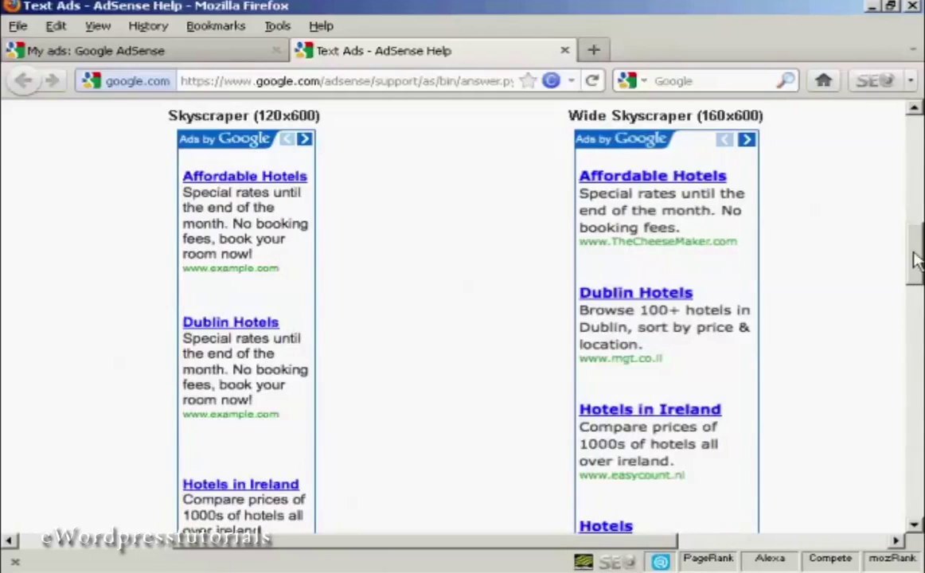
pyautogui.moveTo(914, 262); pyautogui.dragTo(914, 298)
pyautogui.scroll(-4, 477, 319)
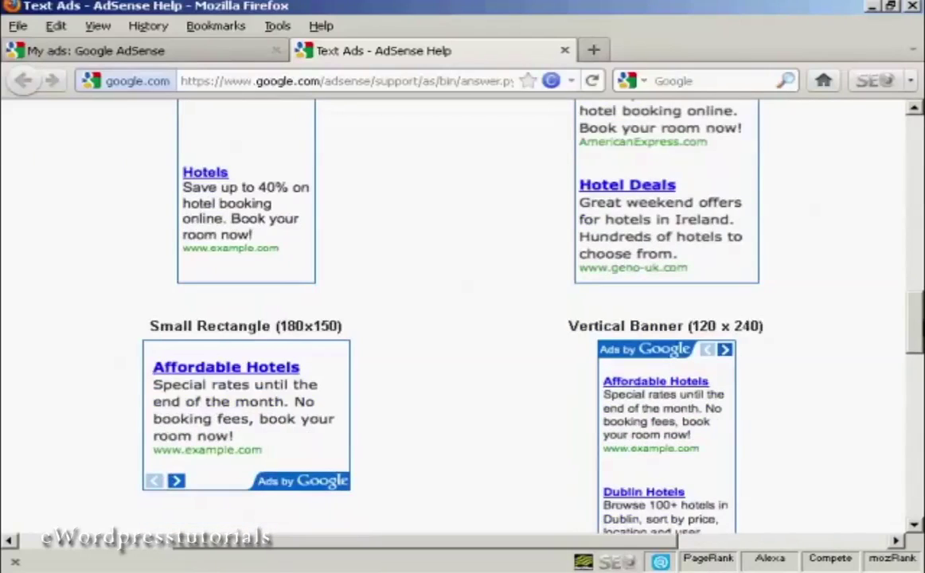
pyautogui.scroll(-2, 478, 318)
pyautogui.scroll(-2, 478, 318)
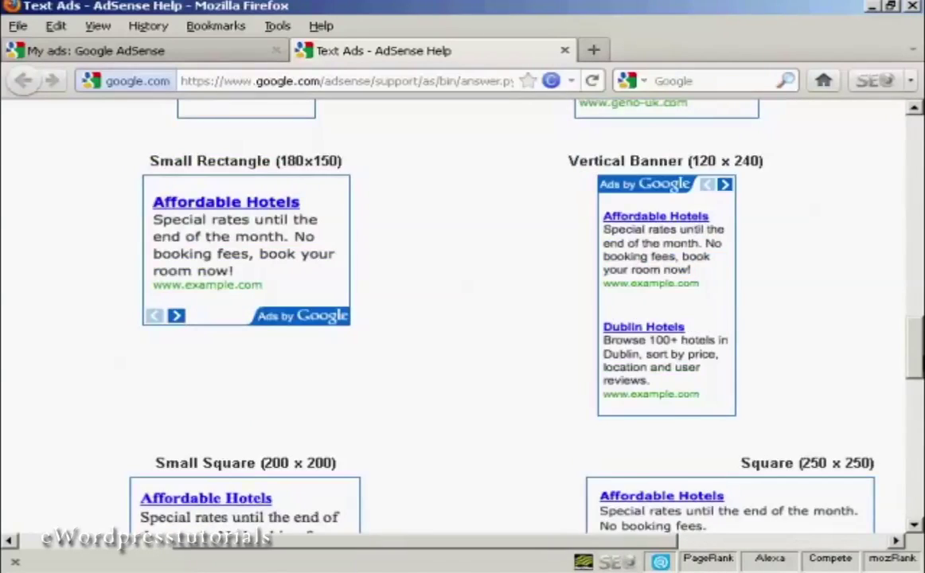
pyautogui.scroll(-2, 478, 319)
pyautogui.scroll(-5, 477, 318)
pyautogui.scroll(-2, 478, 319)
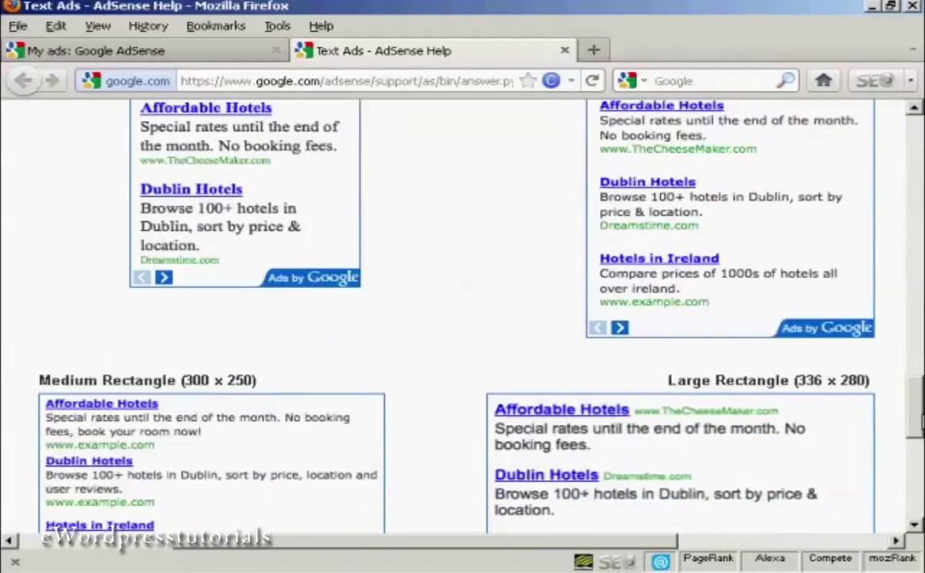
pyautogui.scroll(-3, 477, 319)
pyautogui.scroll(-2, 477, 318)
pyautogui.scroll(-1, 478, 319)
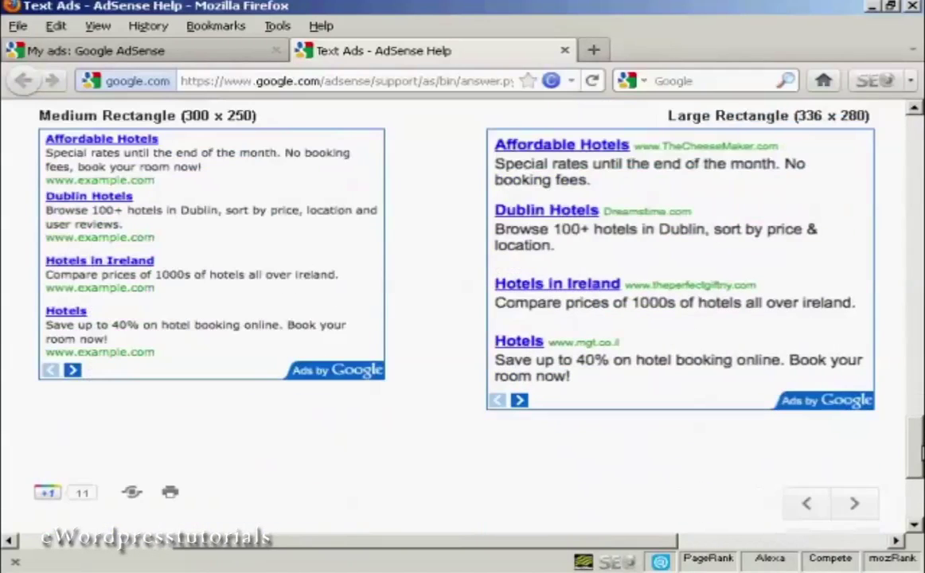
pyautogui.moveTo(920, 450)
pyautogui.mouseDown()
pyautogui.moveTo(919, 460)
pyautogui.moveTo(915, 188)
pyautogui.mouseUp()
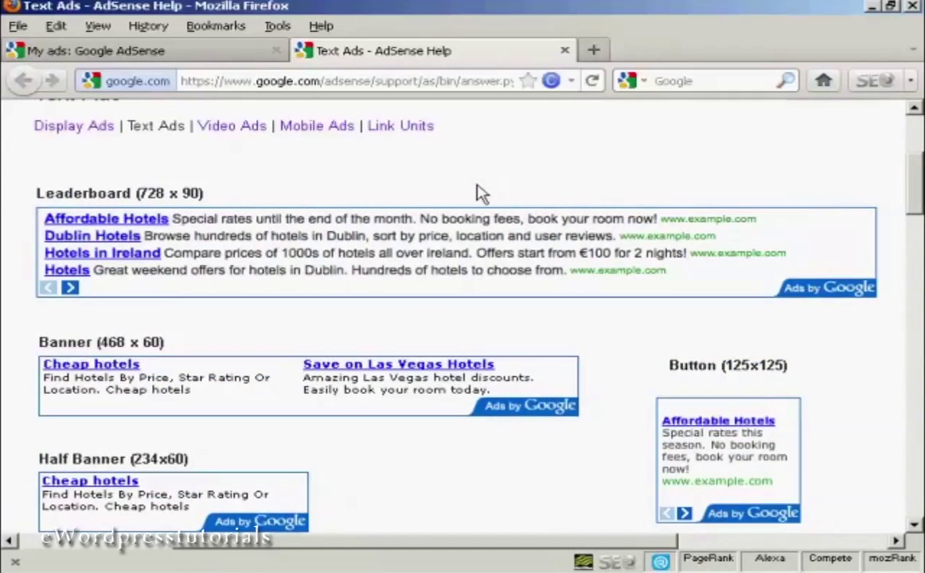
# Browse the Display Ads examples, including the medium and large rectangle video ads
pyautogui.click(94, 127)
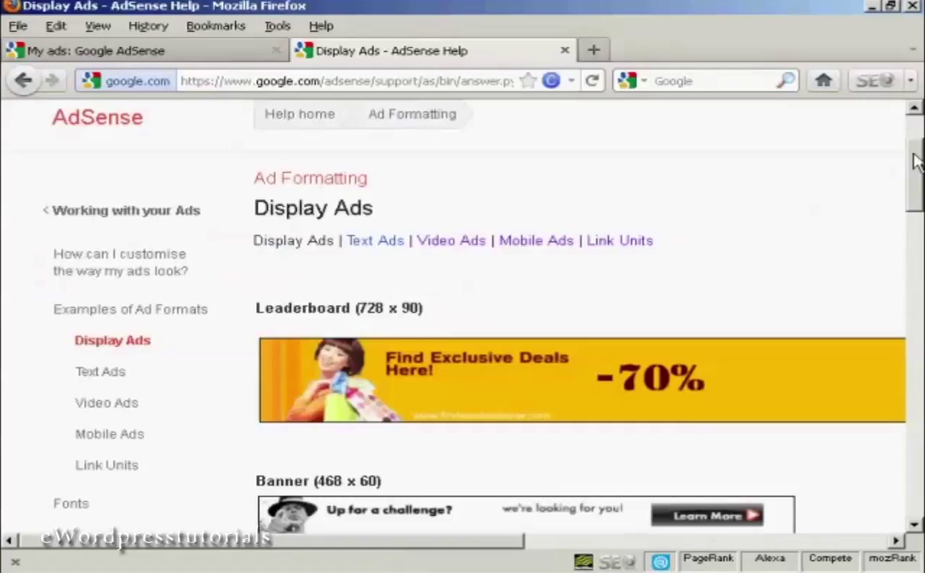
pyautogui.moveTo(497, 550); pyautogui.dragTo(665, 550)
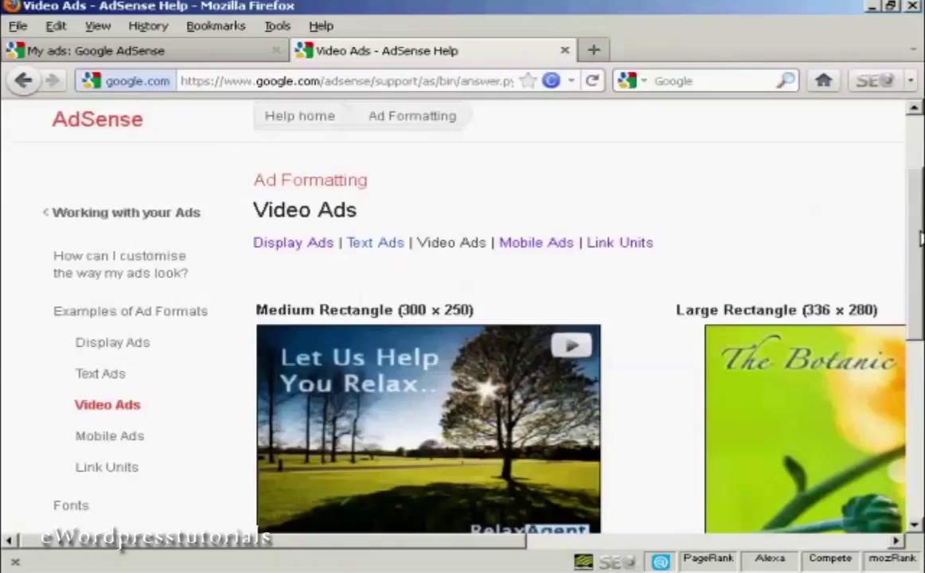
pyautogui.moveTo(919, 237); pyautogui.dragTo(919, 249)
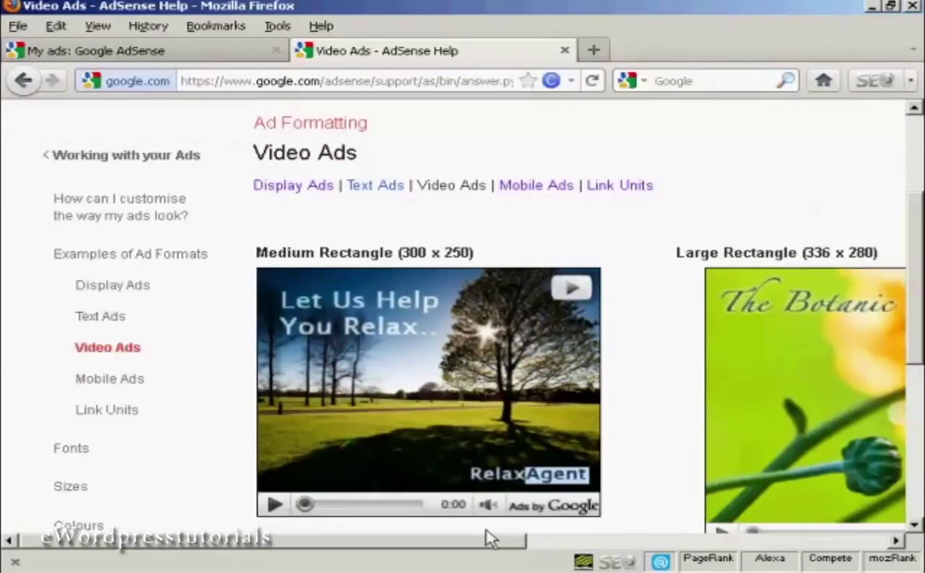
pyautogui.moveTo(487, 541); pyautogui.dragTo(657, 561)
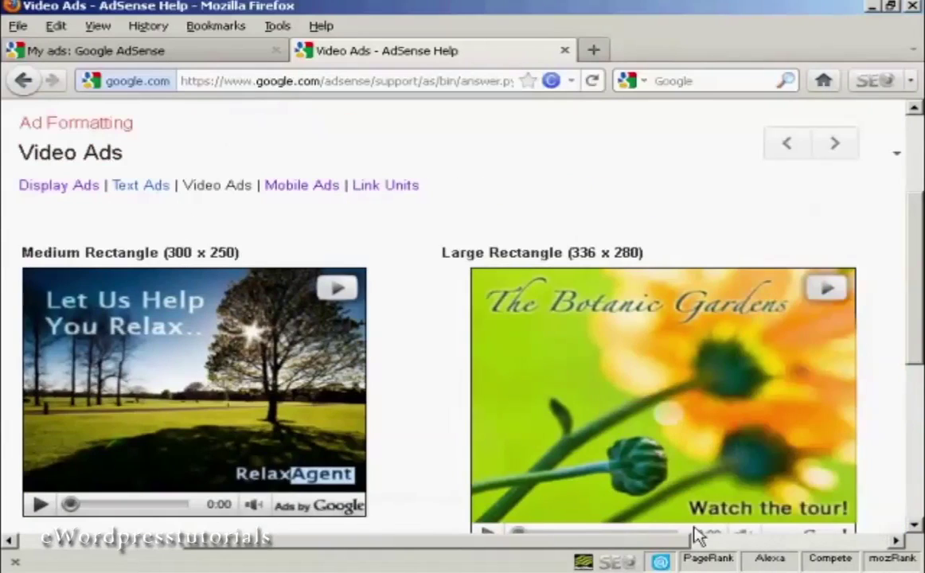
pyautogui.moveTo(917, 232)
pyautogui.mouseDown()
pyautogui.moveTo(915, 293)
pyautogui.moveTo(919, 253)
pyautogui.mouseUp()
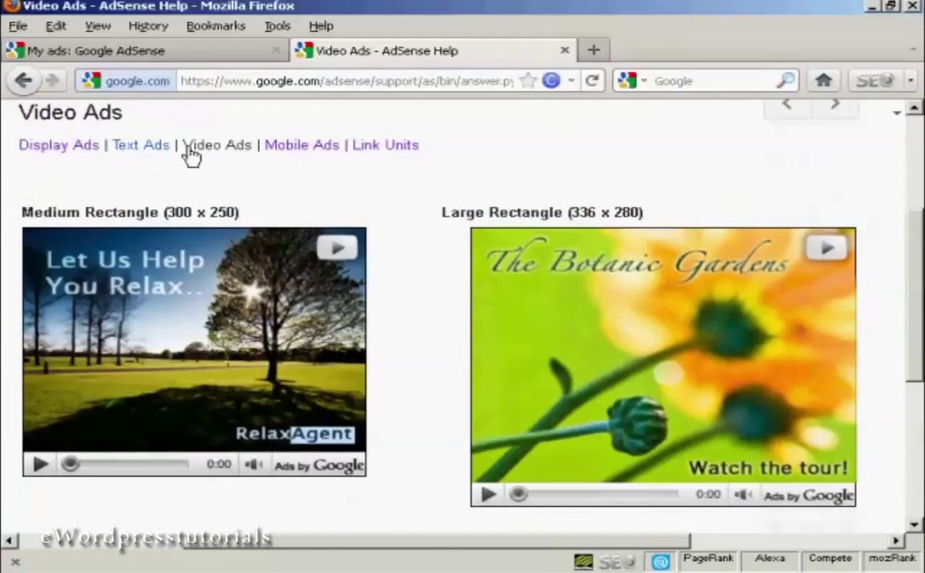
# Browse the Mobile Ads and Link Units examples, then close the Help tab
pyautogui.click(302, 146)
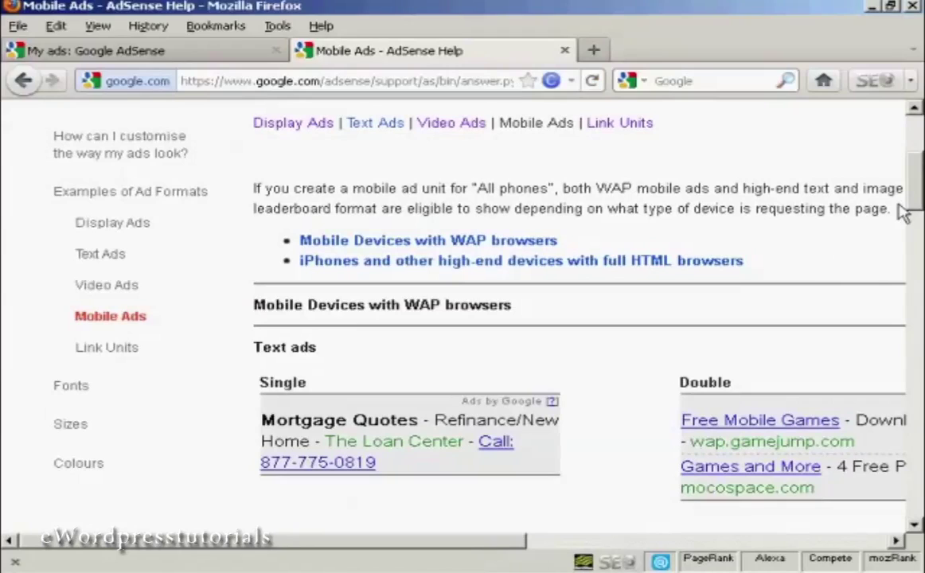
pyautogui.moveTo(915, 179); pyautogui.dragTo(916, 180)
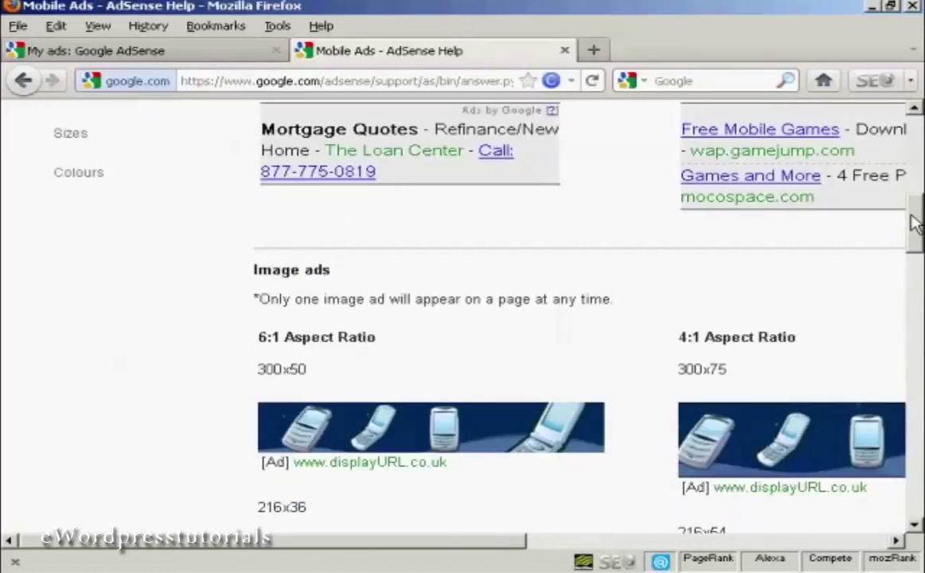
pyautogui.moveTo(915, 179)
pyautogui.mouseDown()
pyautogui.moveTo(917, 436)
pyautogui.moveTo(920, 163)
pyautogui.mouseUp()
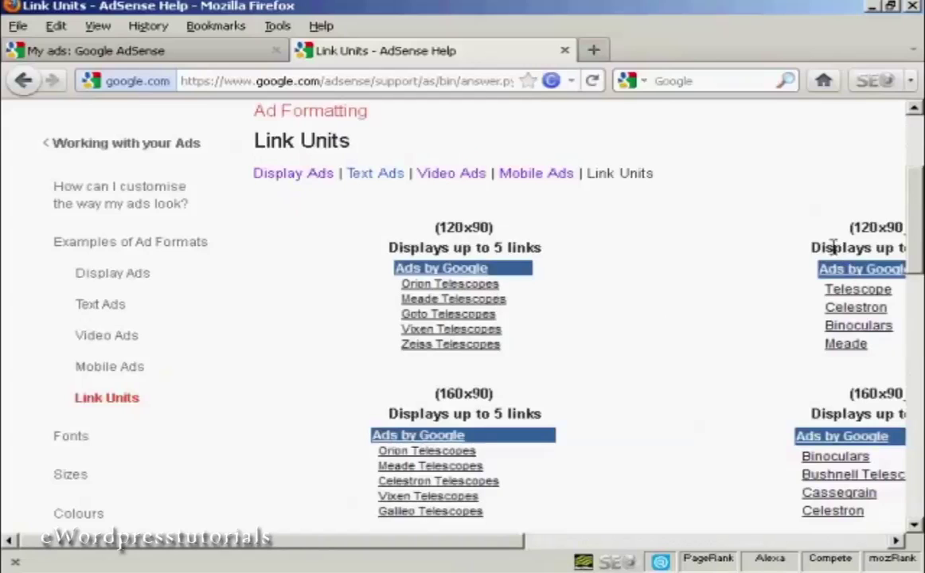
pyautogui.scroll(-5, 907, 252)
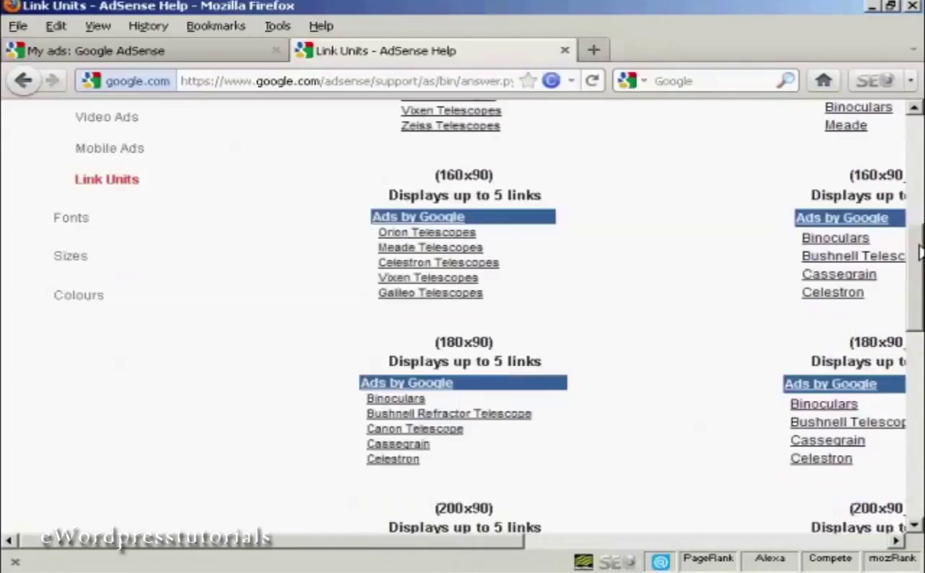
pyautogui.moveTo(919, 251); pyautogui.dragTo(919, 322)
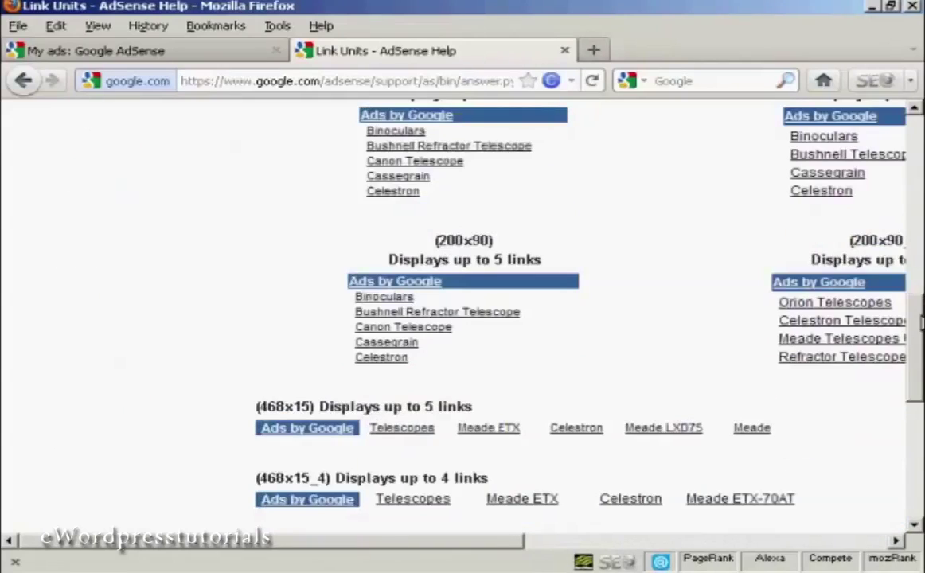
pyautogui.moveTo(476, 541); pyautogui.dragTo(610, 557)
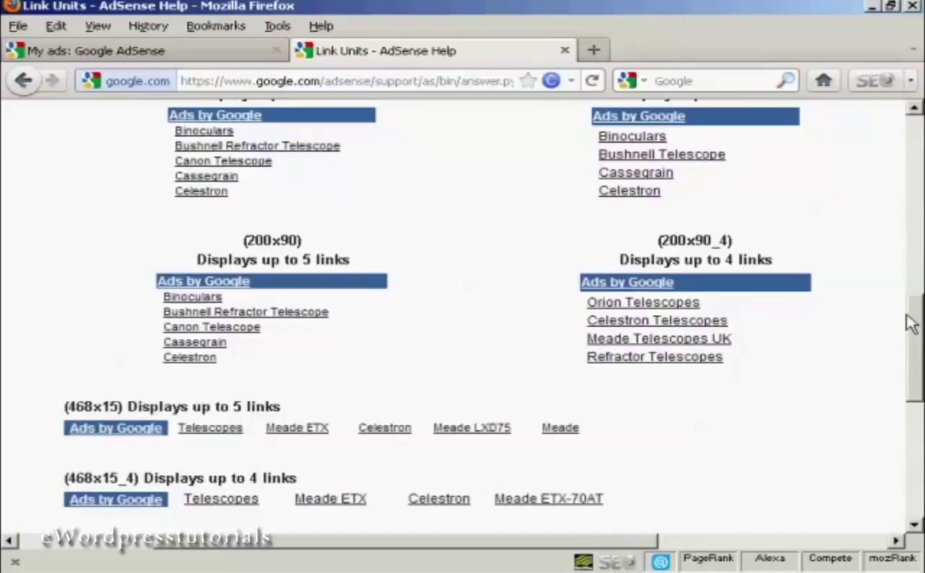
pyautogui.click(564, 50)
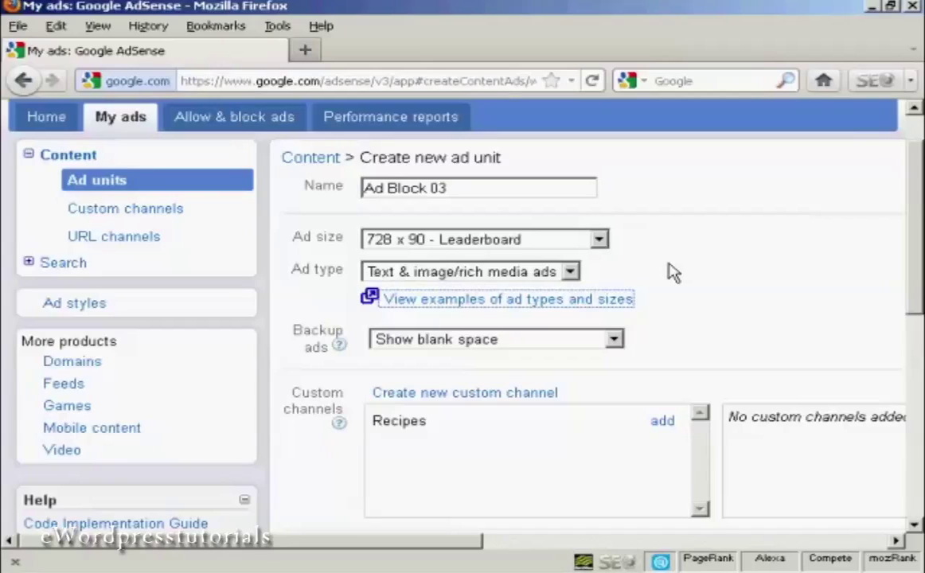
pyautogui.click(599, 241)
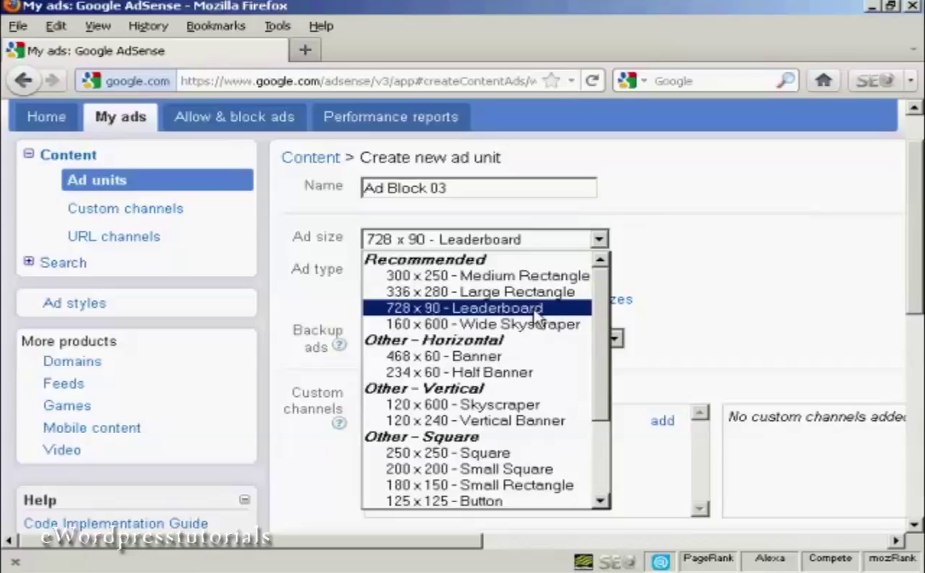
pyautogui.moveTo(600, 314)
pyautogui.mouseDown()
pyautogui.moveTo(601, 414)
pyautogui.moveTo(611, 282)
pyautogui.mouseUp()
pyautogui.press('Up')
pyautogui.press('Down')
pyautogui.press('Up')
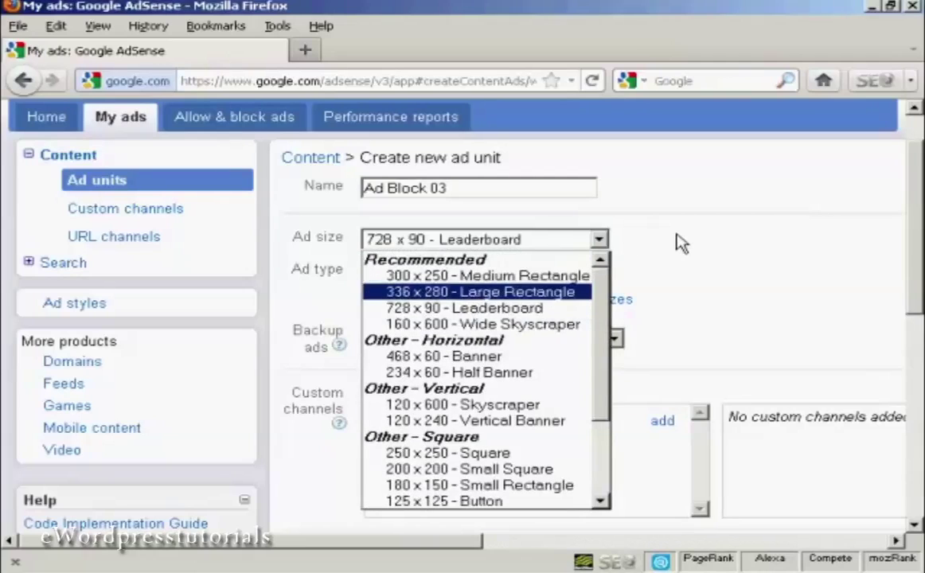
pyautogui.click(682, 244)
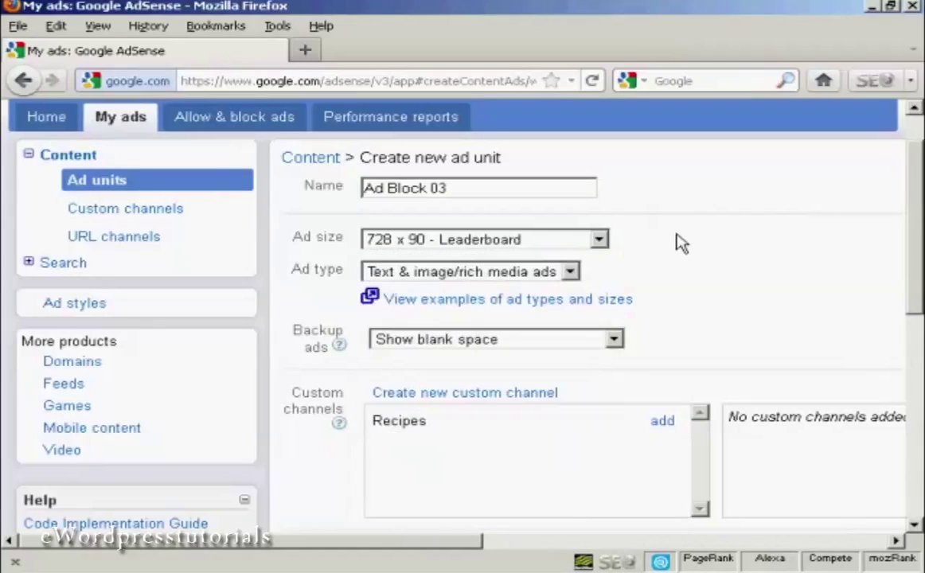
# Set Ad Block 03's backup ads to fill unused space with solid 0000FF blue
pyautogui.click(339, 345)
pyautogui.click(613, 341)
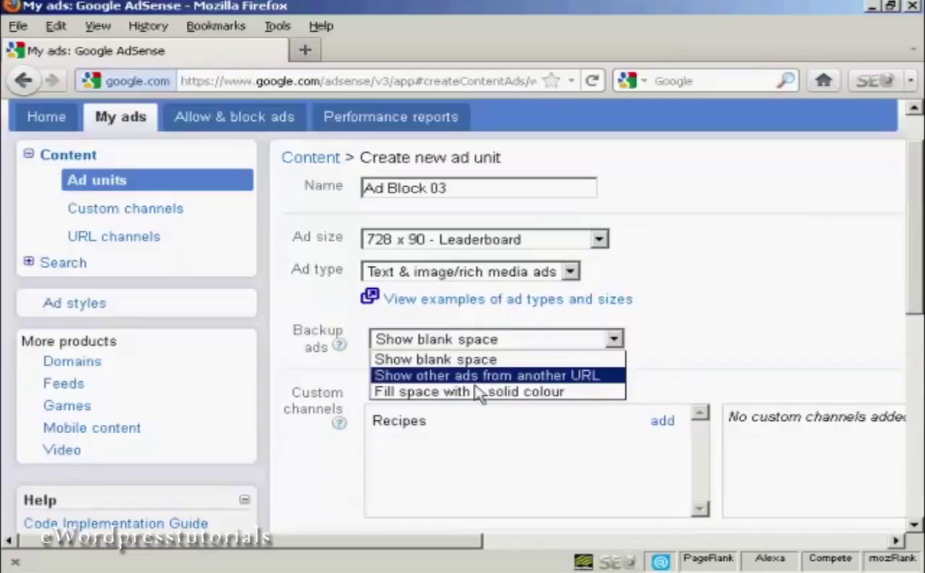
pyautogui.click(509, 393)
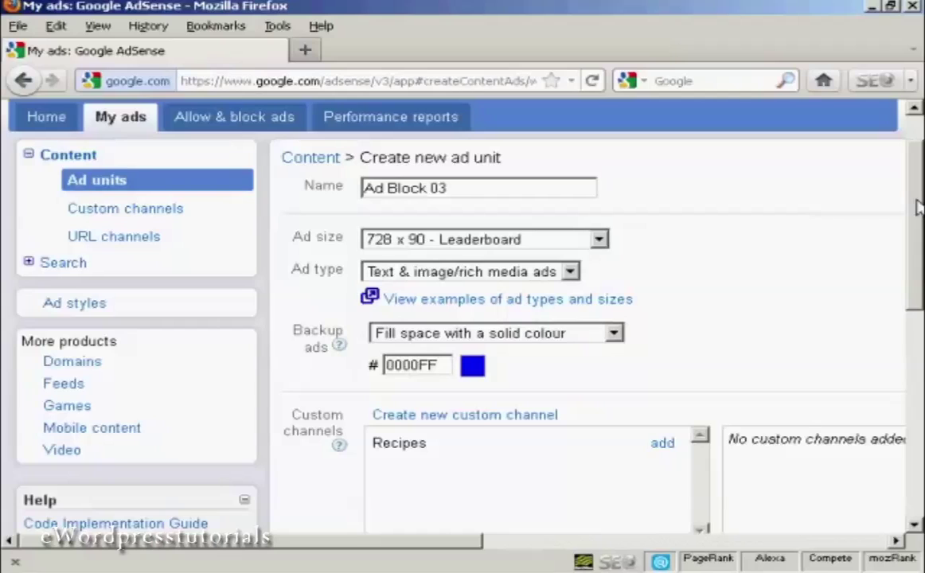
pyautogui.moveTo(916, 207); pyautogui.dragTo(917, 359)
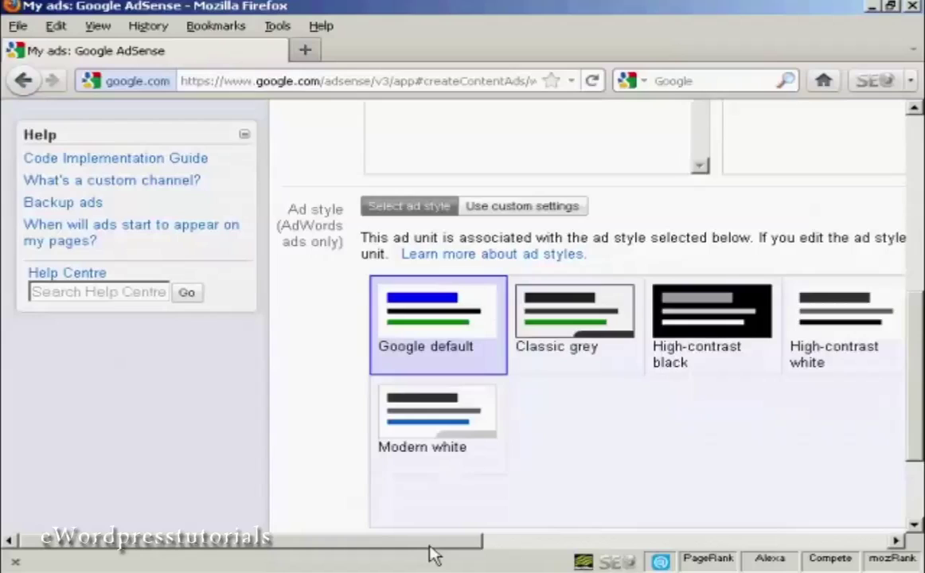
# Give Ad Block 03 custom colours: white border and background, blue title, black text, green URL
pyautogui.moveTo(434, 545); pyautogui.dragTo(581, 552)
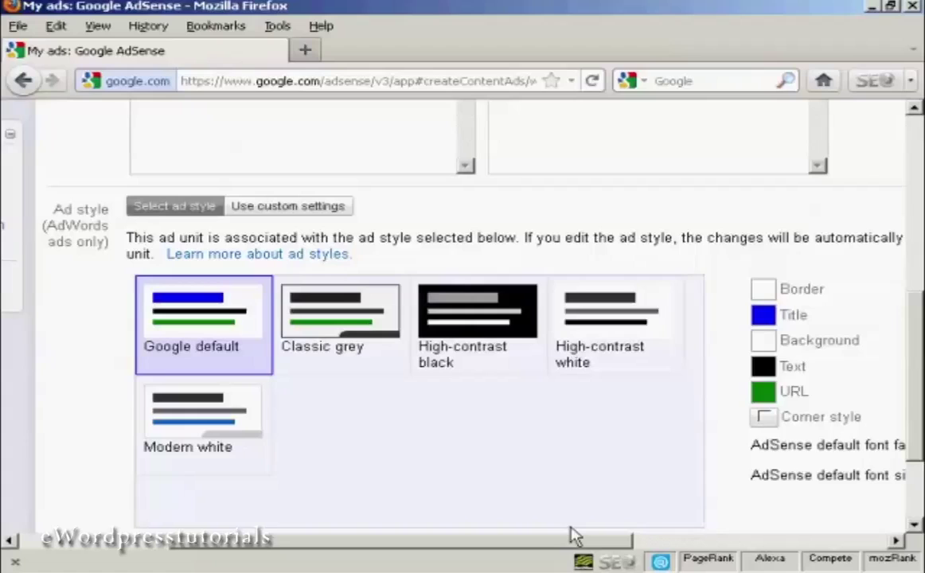
pyautogui.click(310, 213)
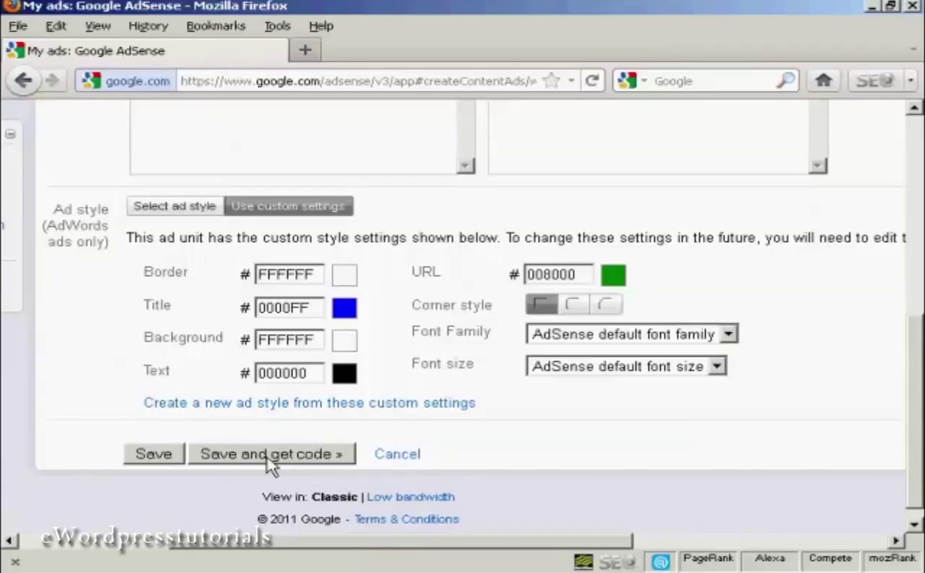
# Save Ad Block 03, copy its full ad code, and close the code window
pyautogui.click(304, 458)
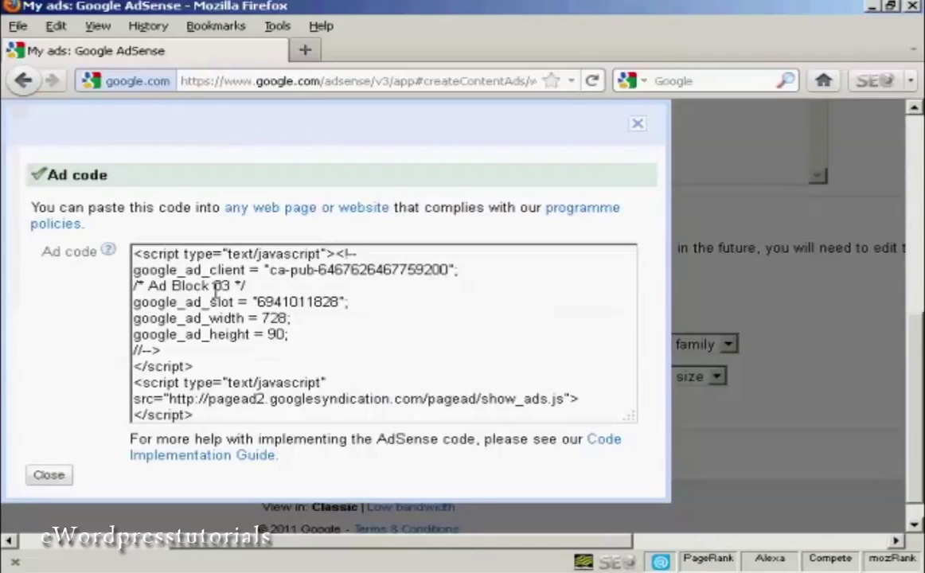
pyautogui.moveTo(133, 253)
pyautogui.mouseDown()
pyautogui.moveTo(195, 254)
pyautogui.moveTo(593, 408)
pyautogui.moveTo(589, 416)
pyautogui.mouseUp()
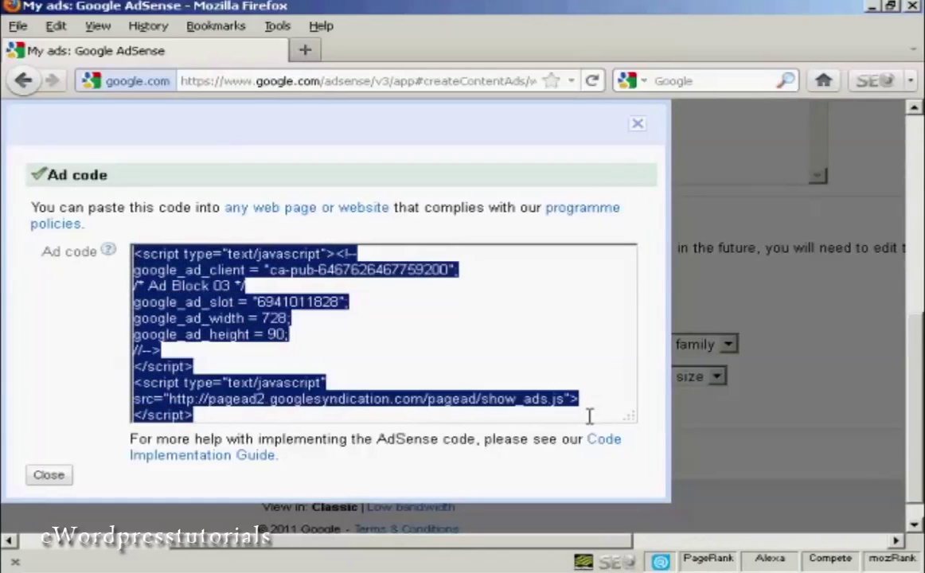
pyautogui.rightClick(274, 390)
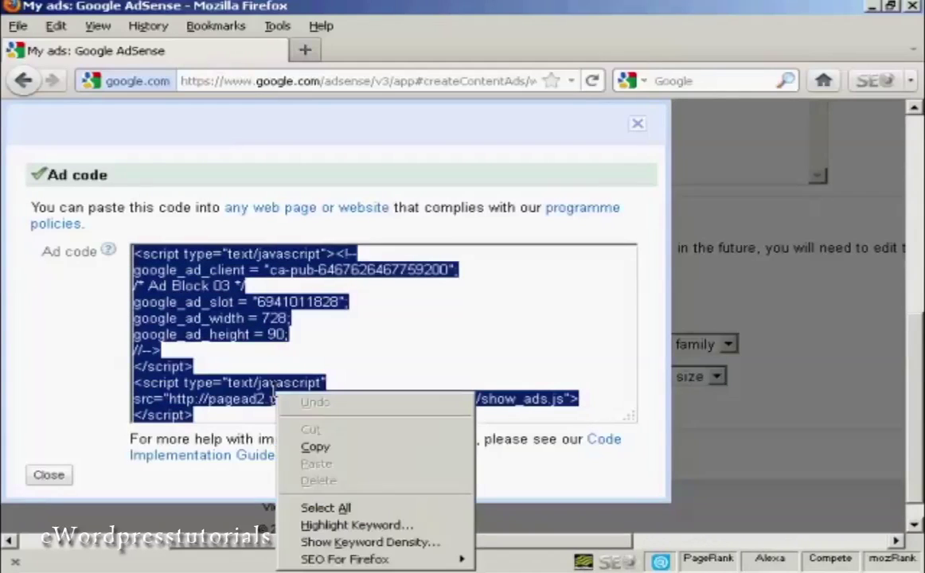
pyautogui.click(319, 448)
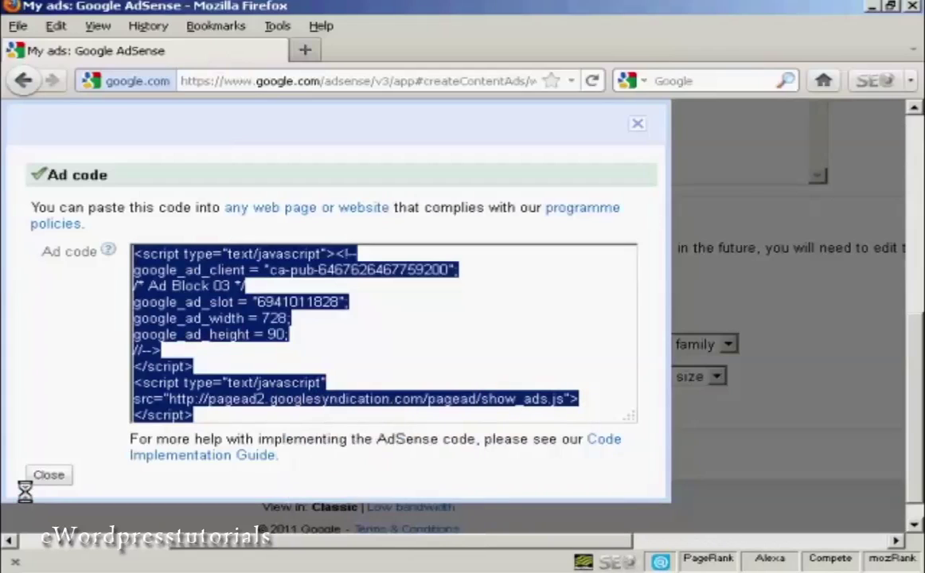
pyautogui.click(53, 482)
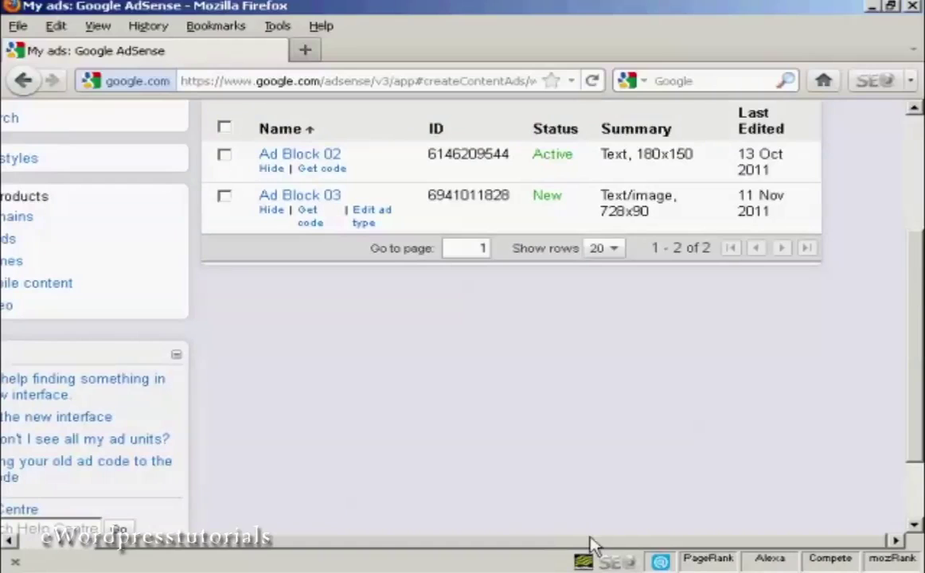
# Switch to the Nvu editor showing a blank untitled page
pyautogui.click(592, 569)
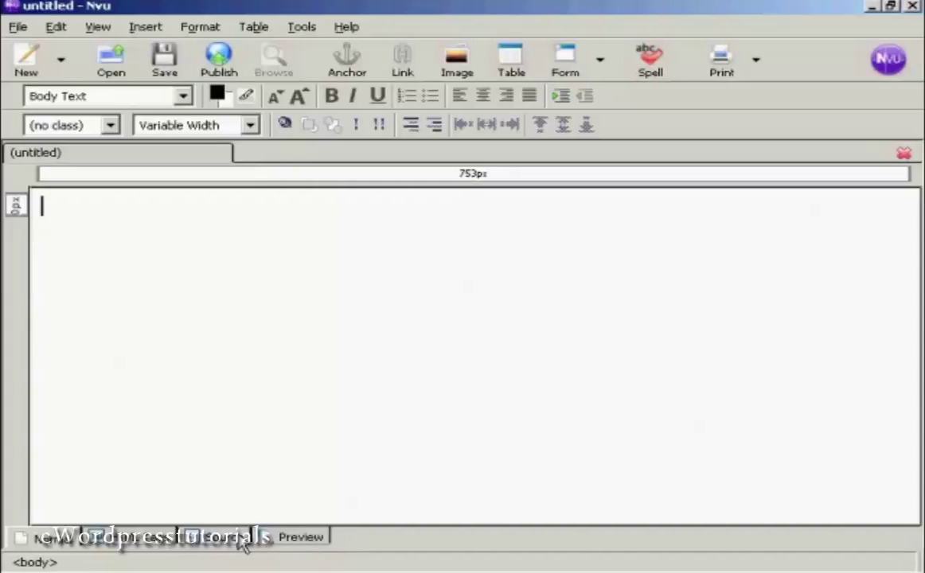
# Paste Ad Block 03's AdSense script on a new line after <body> in the page source
pyautogui.click(224, 540)
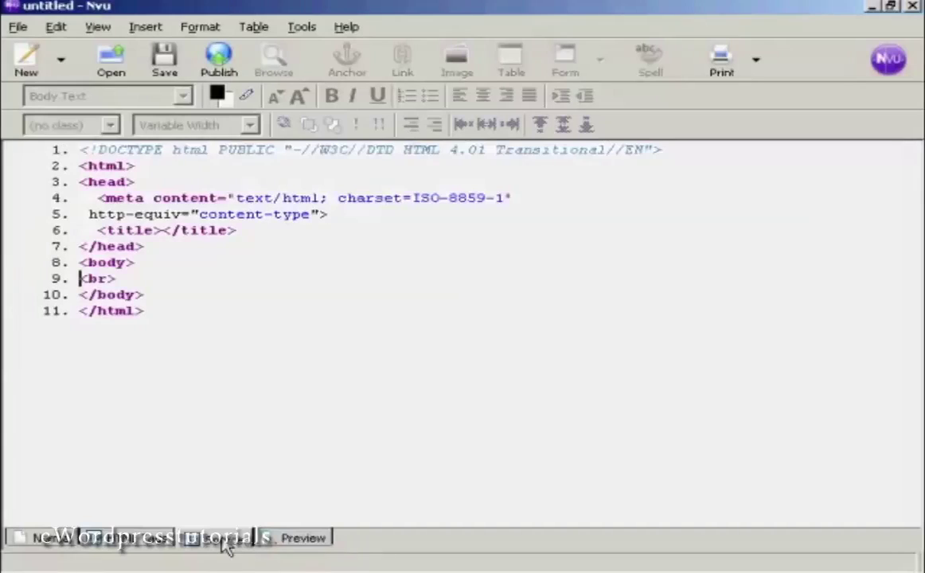
pyautogui.click(81, 278)
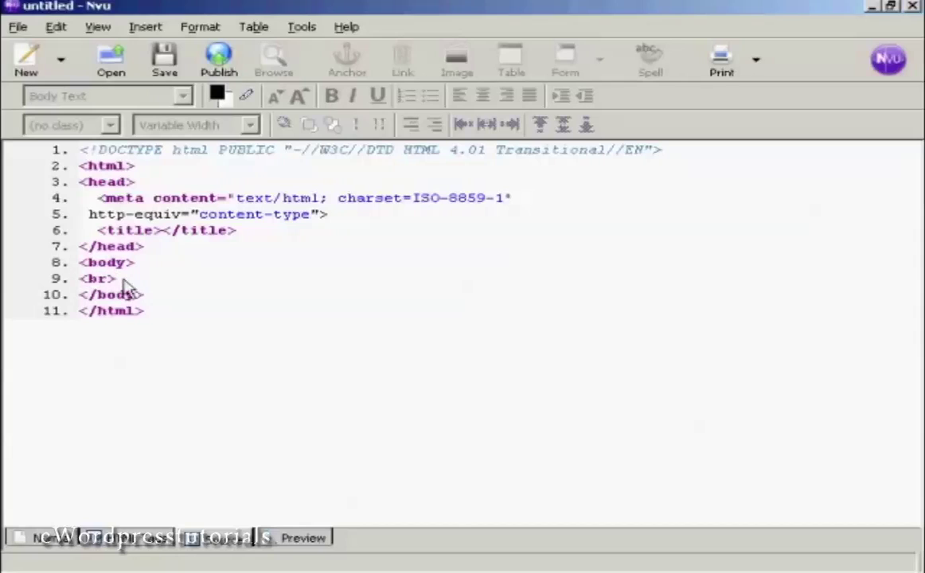
pyautogui.click(134, 266)
pyautogui.press('Return')
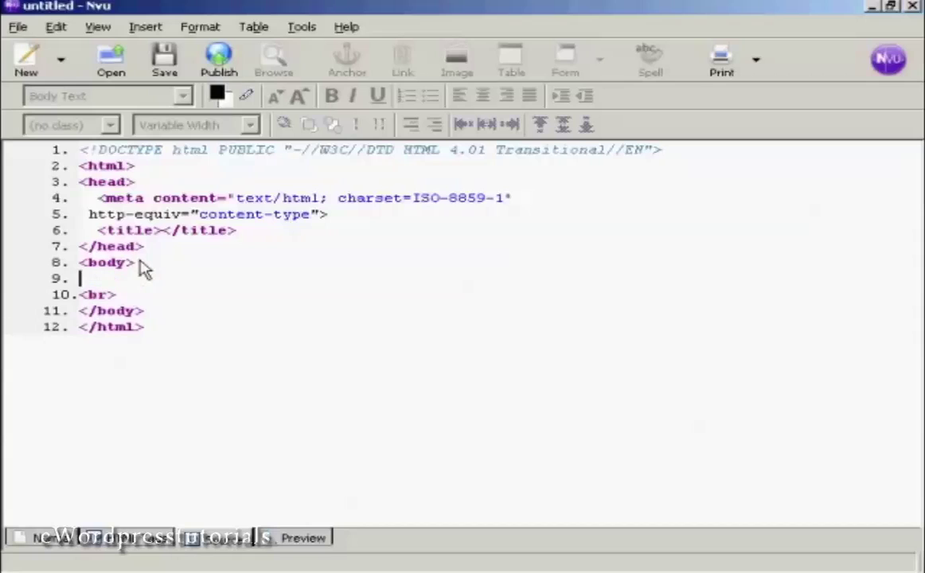
pyautogui.hotkey('ctrl', 'v')
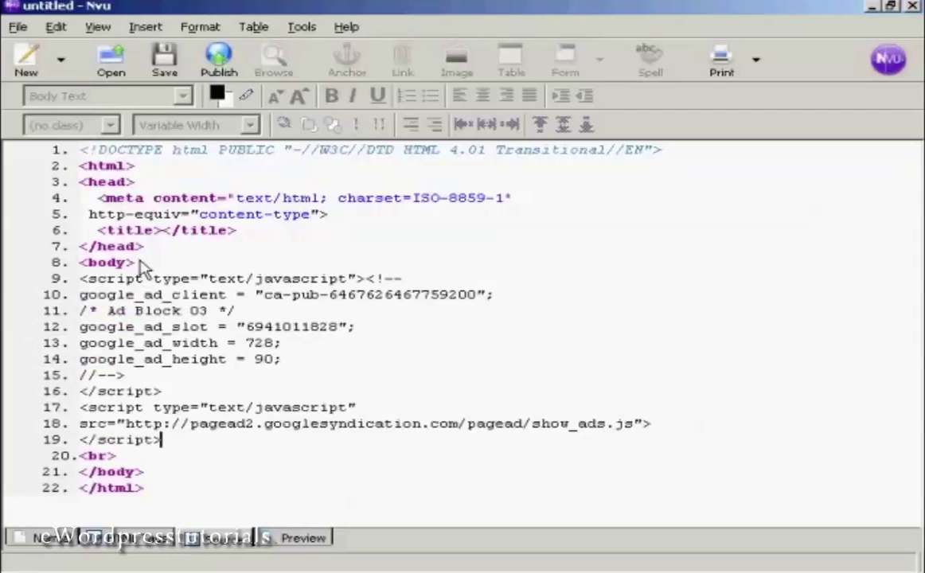